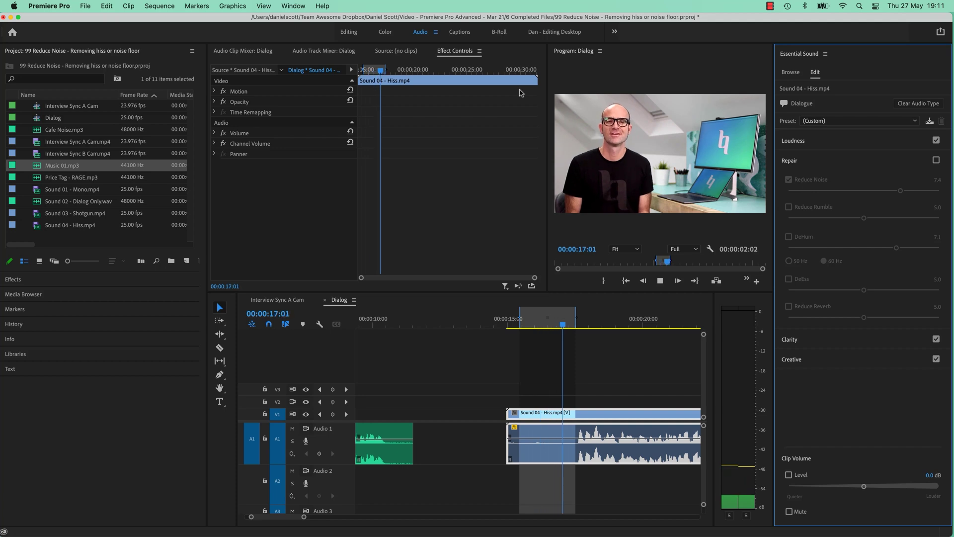
Step: Focus the Dialog sequence timeline and stop the looping playback
click(481, 299)
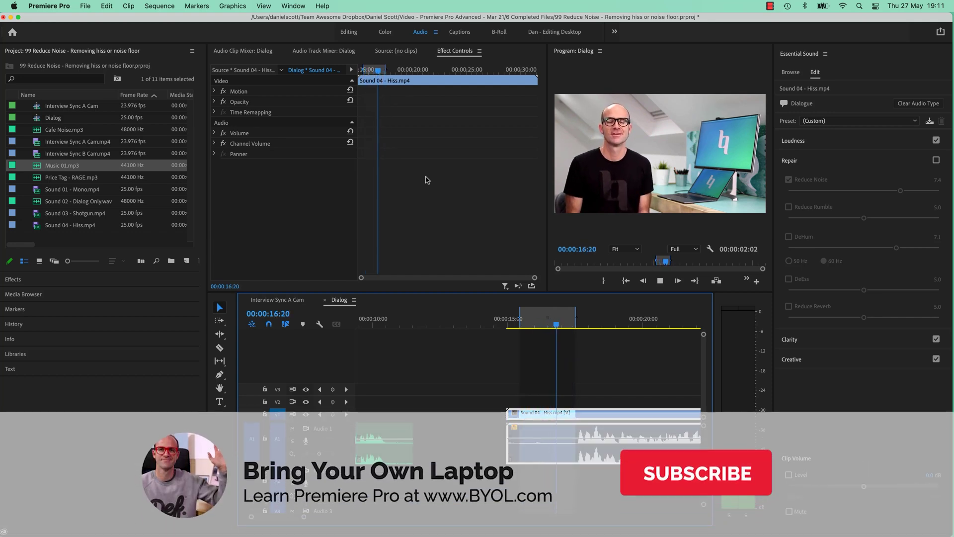
key(space)
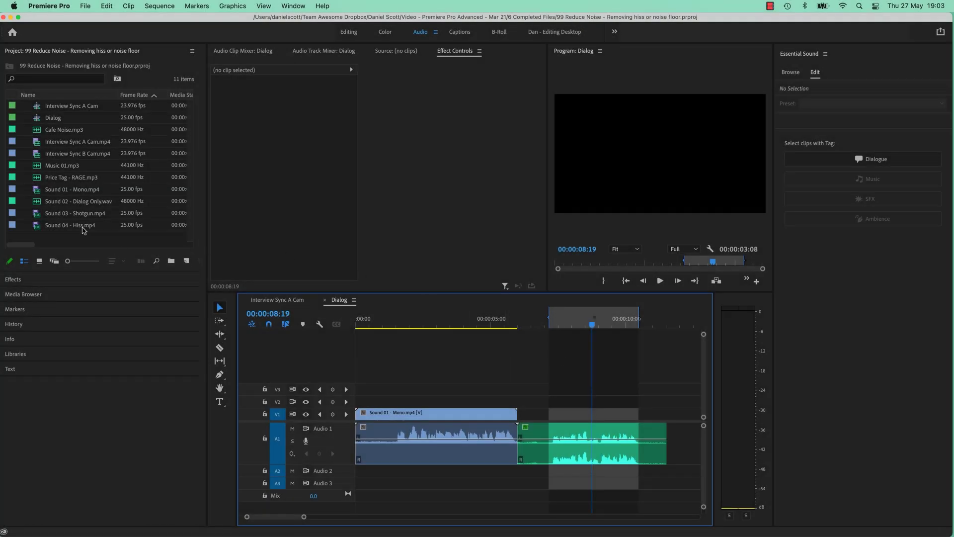
Step: Place Sound 04 - Hiss.mp4 on V1/A1 at about 15 seconds and scrub through it
click(82, 230)
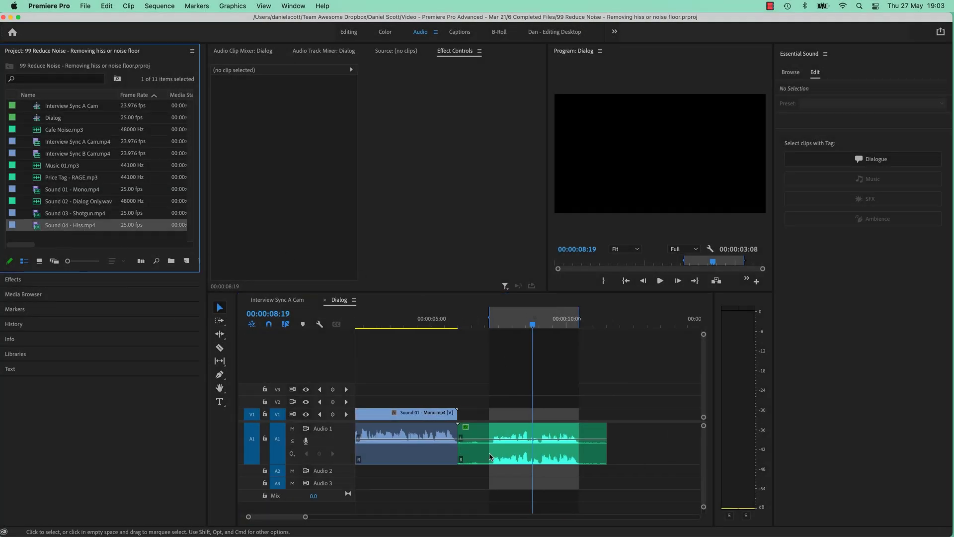
drag(38, 231, 558, 413)
scroll(545, 431, right, 5)
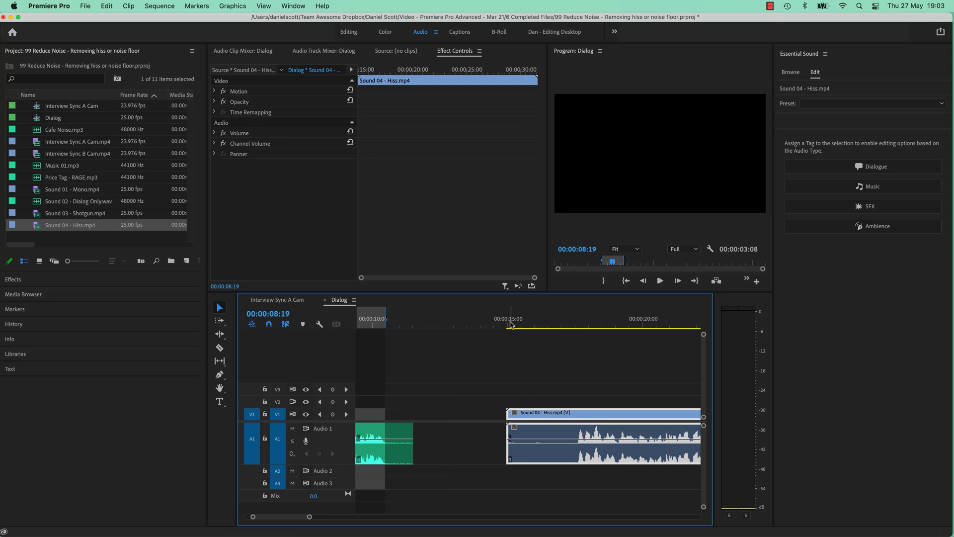
mouse_move(511, 324)
mouse_down()
mouse_move(558, 325)
mouse_move(521, 340)
mouse_move(620, 329)
mouse_up()
Step: Mark an in/out range of about two seconds, ending at 17:10, over the hiss clip's start
key(i)
key(o)
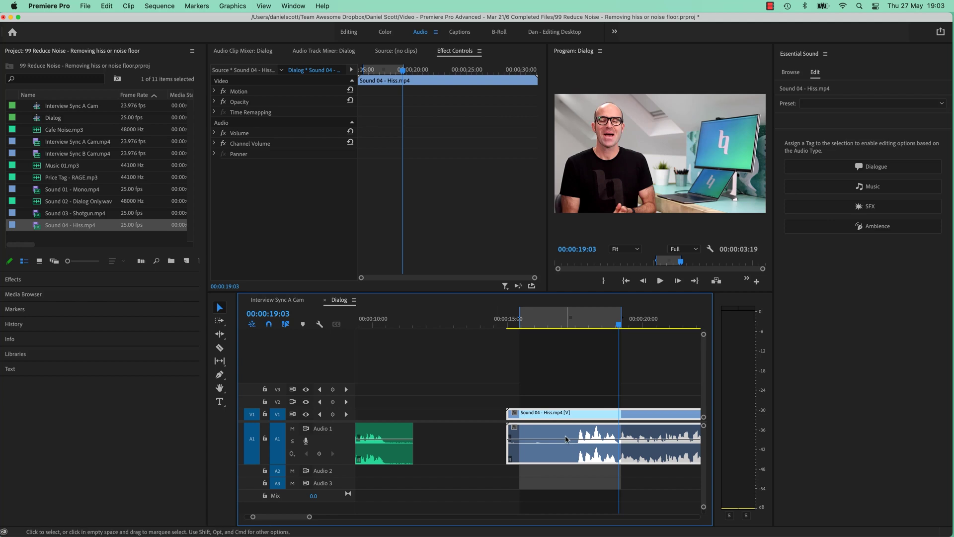
click(531, 325)
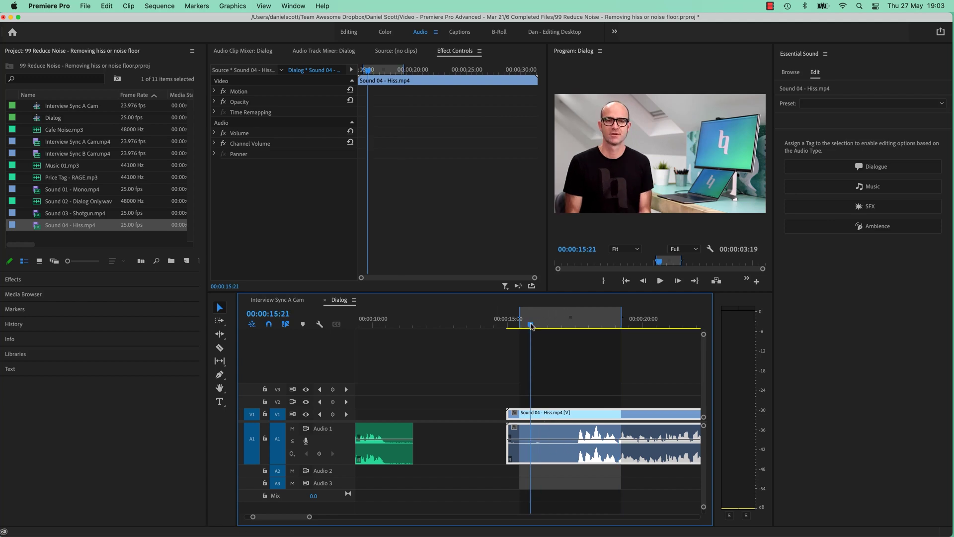
drag(530, 325, 572, 328)
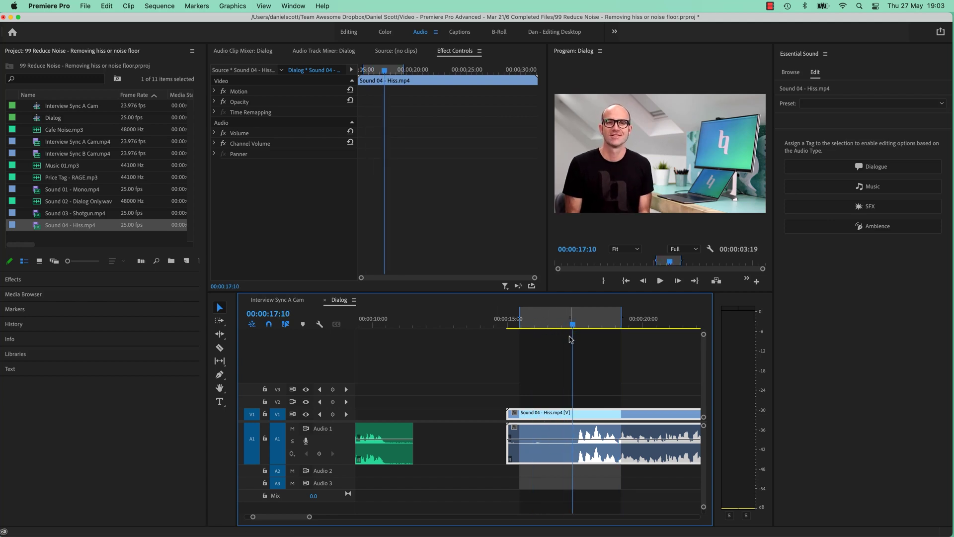
key(o)
Step: Loop-play the marked range three times to hear the hiss
key(ctrl+shift+space)
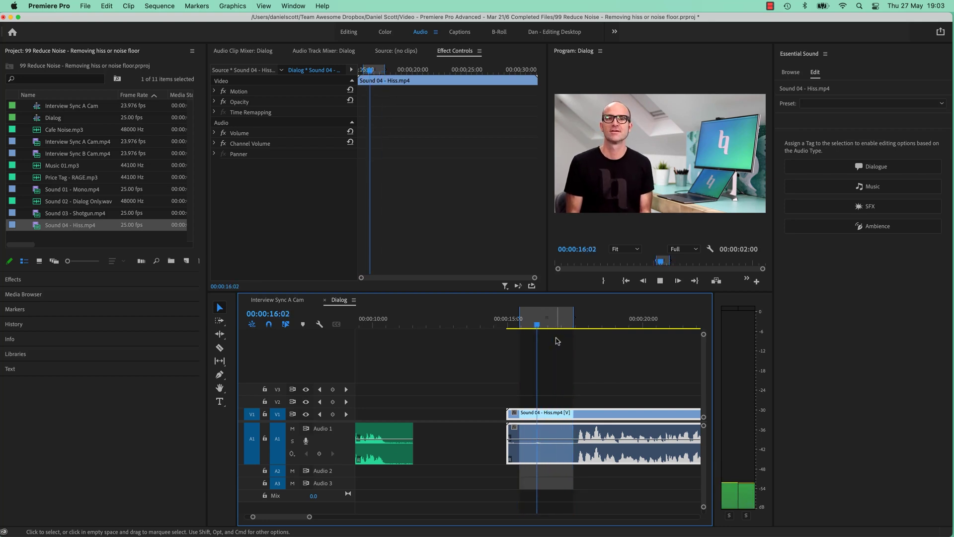
key(space)
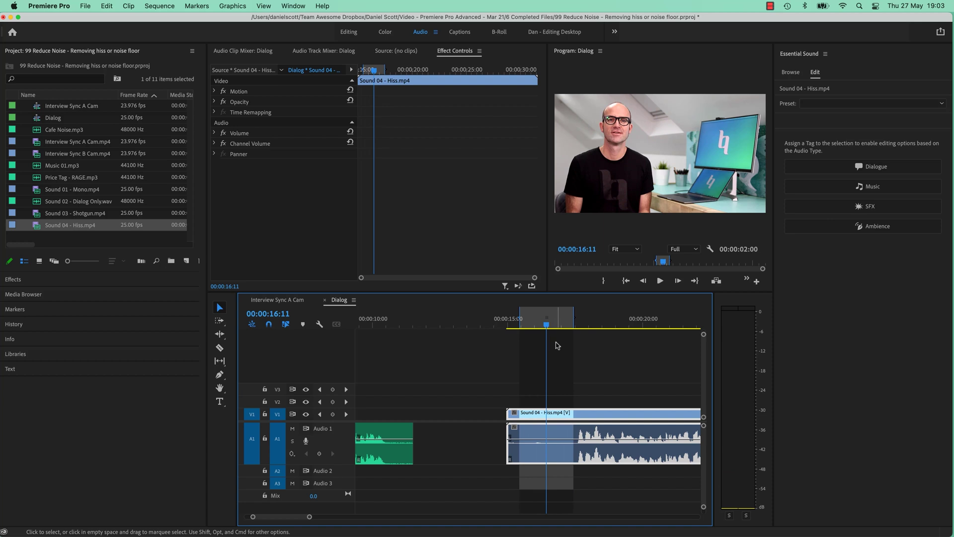
key(space)
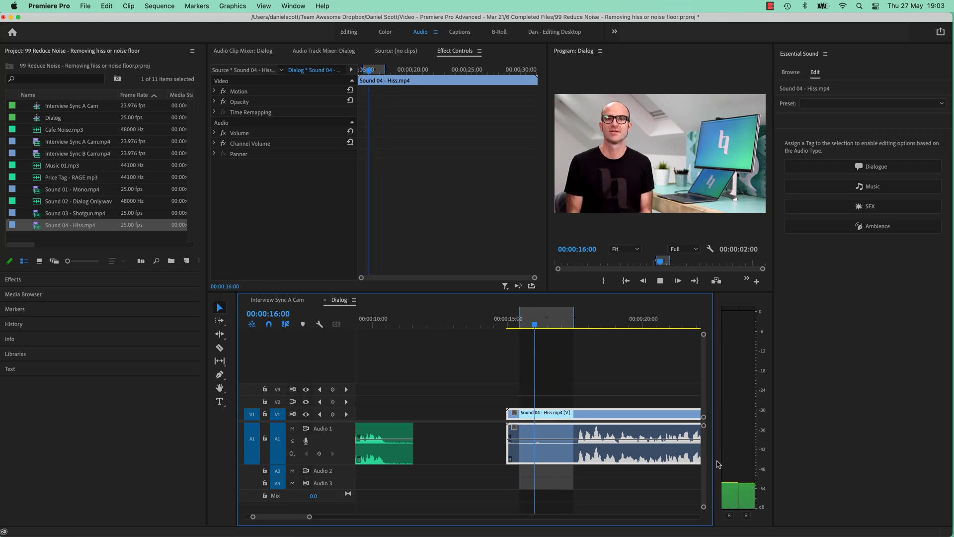
key(space)
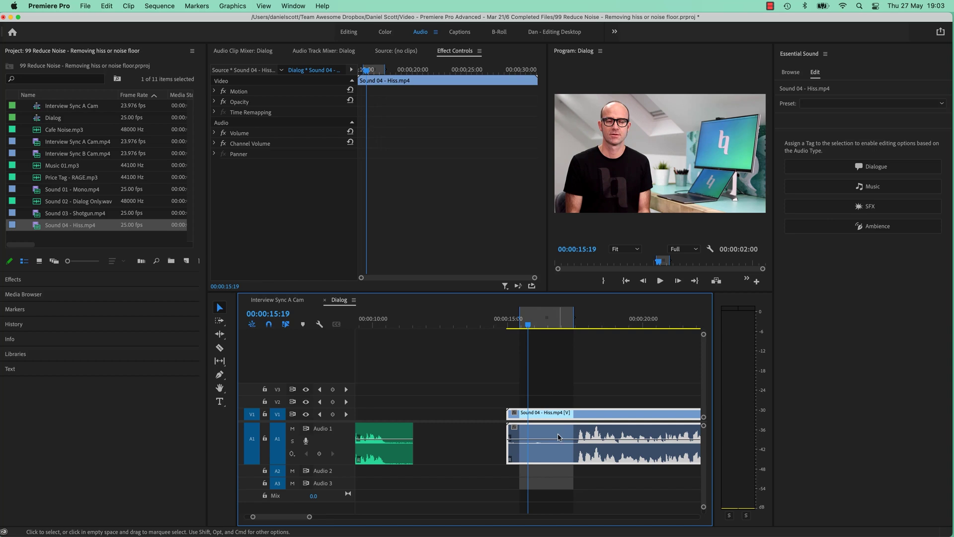
key(space)
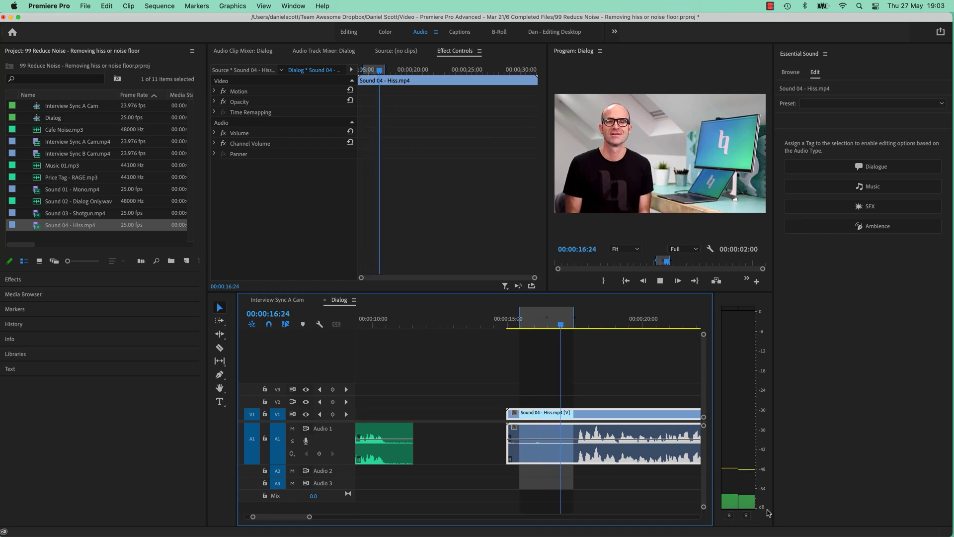
key(space)
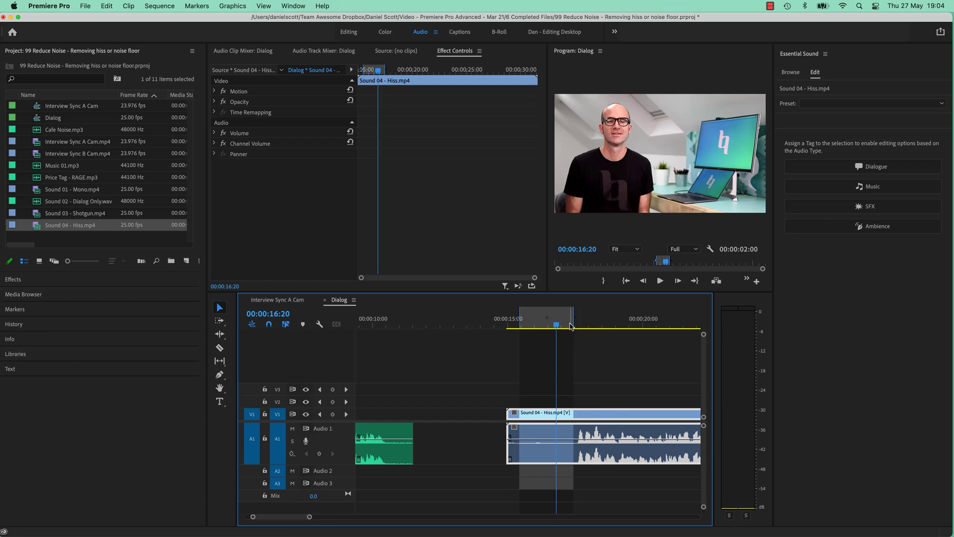
Step: Extend the out point so the range lasts 4:12, then play it twice to hear the hiss
drag(573, 319, 641, 319)
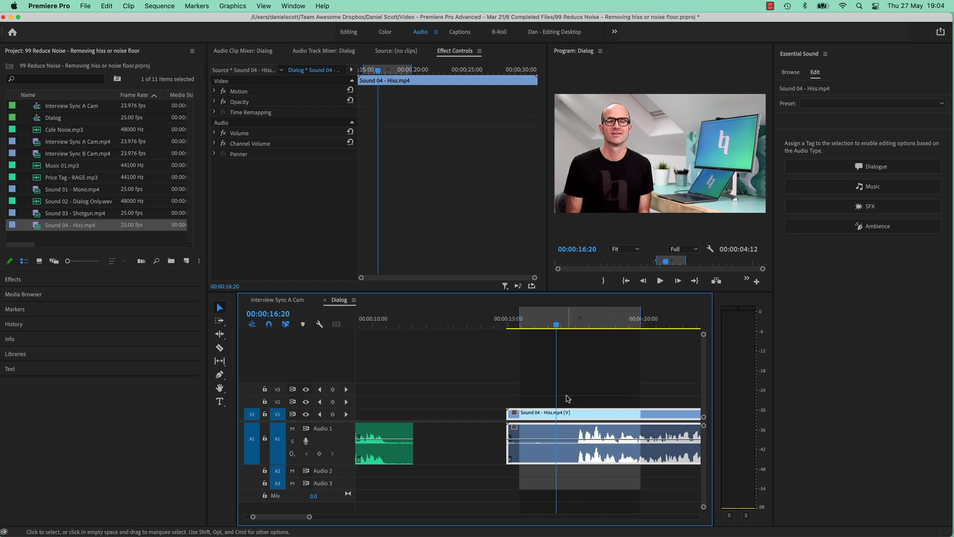
key(space)
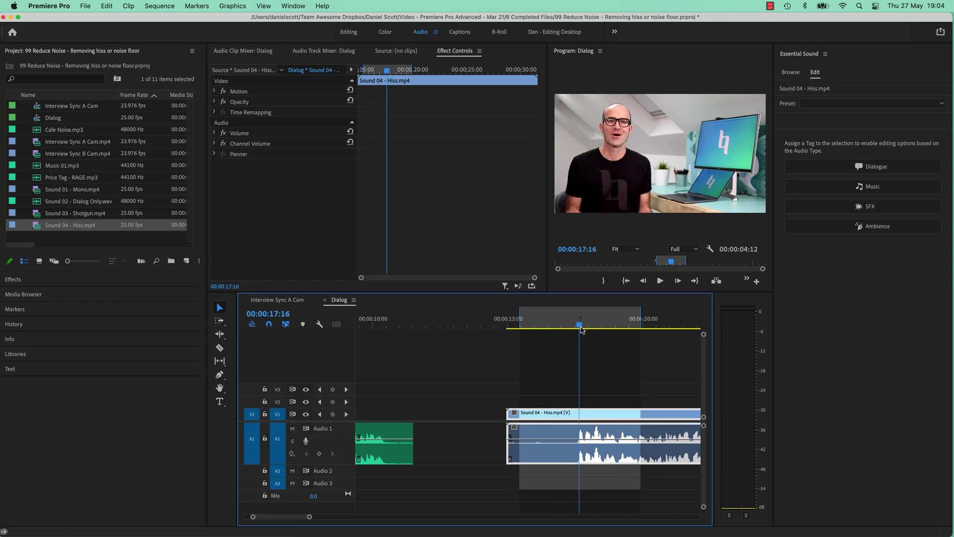
drag(606, 328, 554, 348)
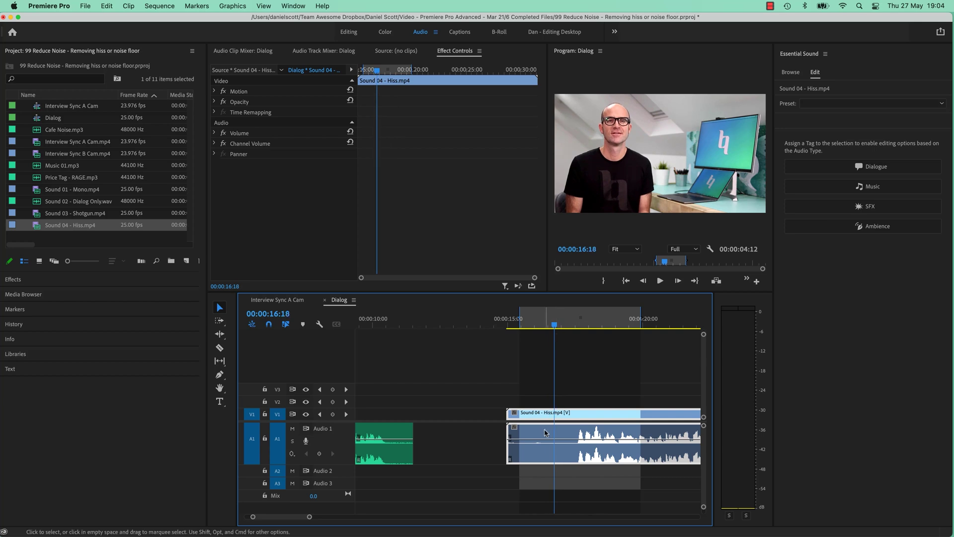
key(space)
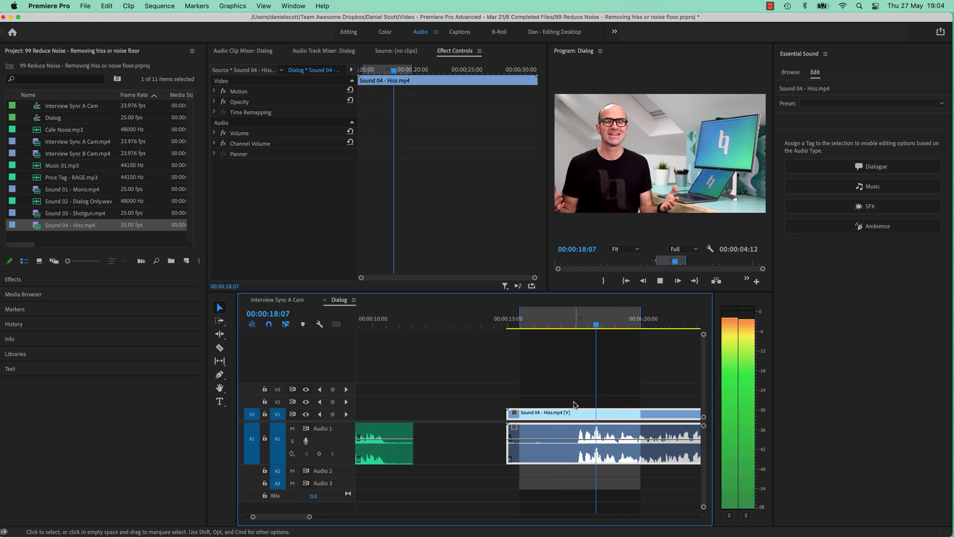
key(space)
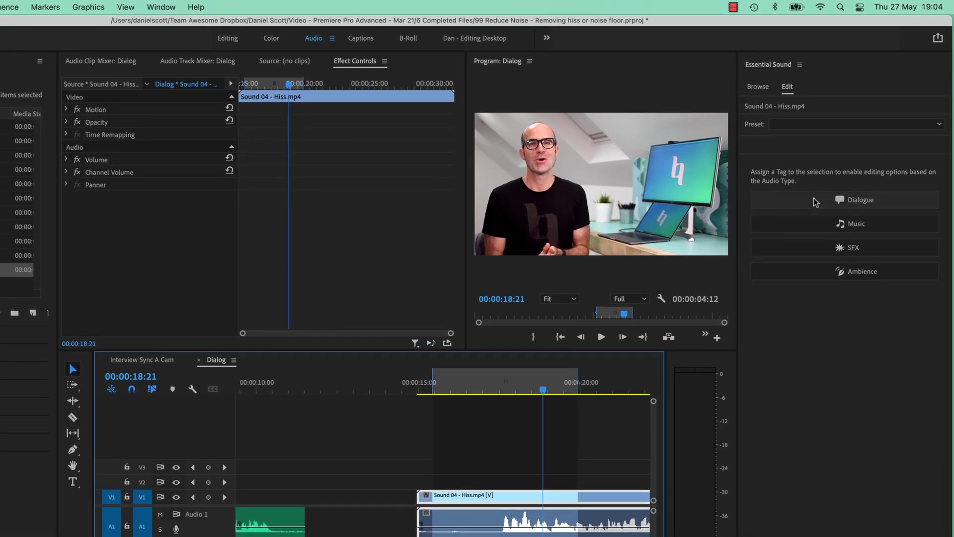
Step: Tag the hiss clip as Dialogue and turn on Reduce Noise at the maximum 10.0
click(776, 199)
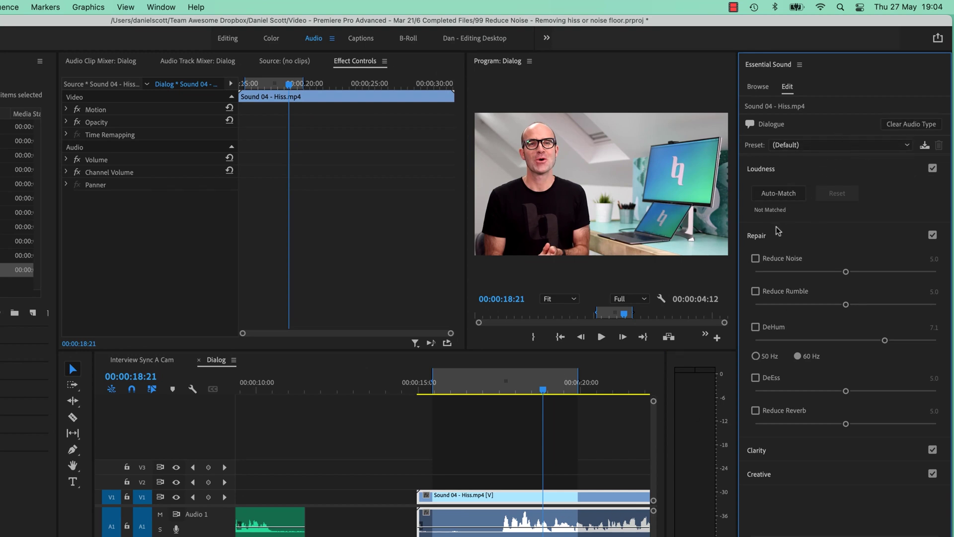
click(788, 169)
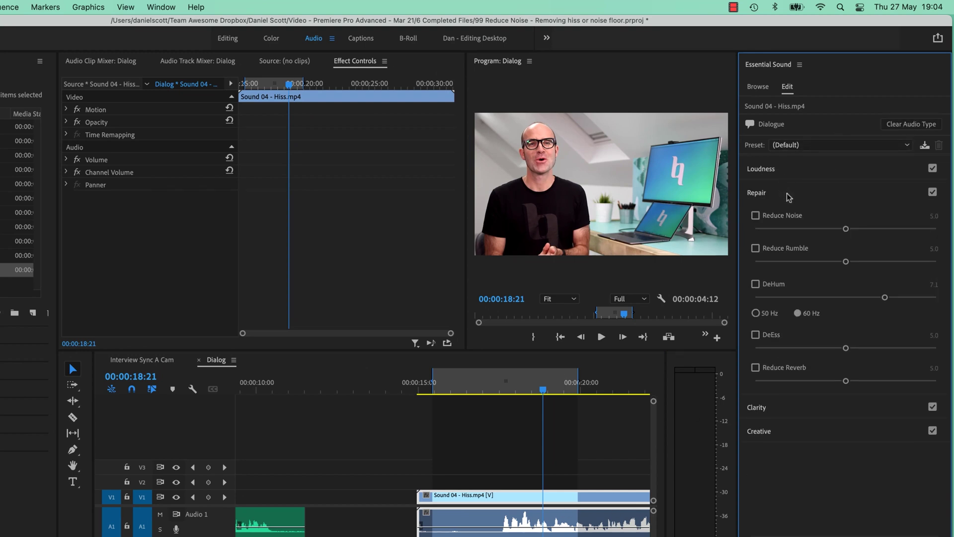
click(779, 221)
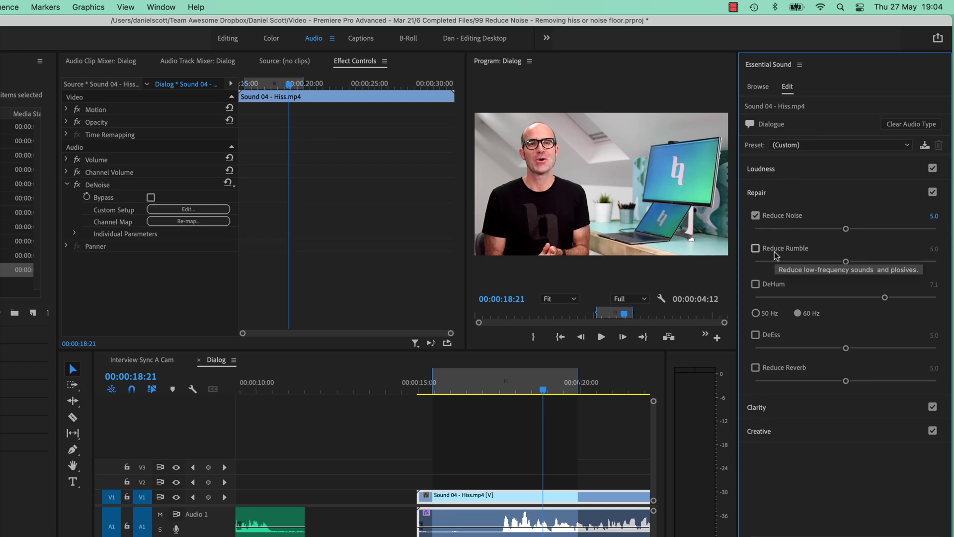
drag(845, 228, 937, 228)
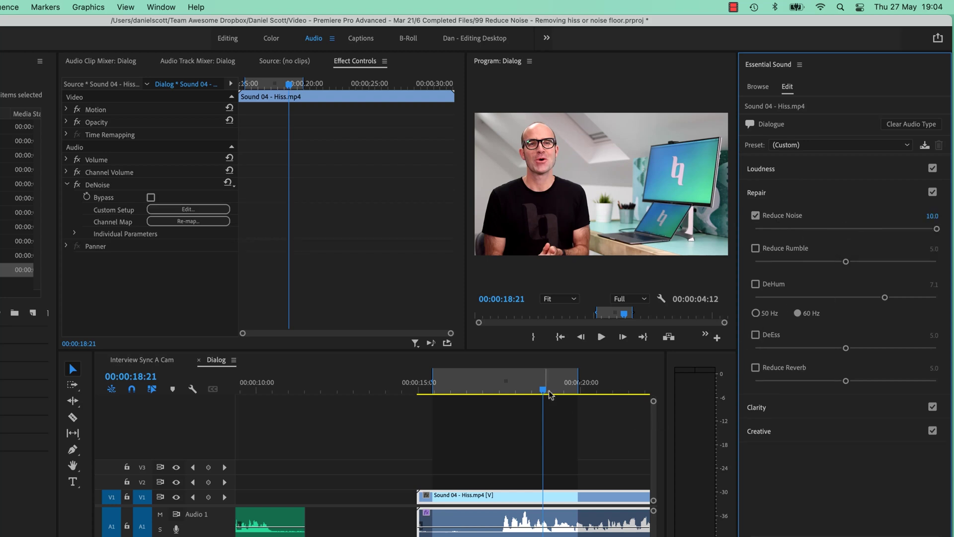
Step: Play the noise-reduced clip twice from around 15-16 seconds to compare
drag(549, 394, 467, 403)
key(space)
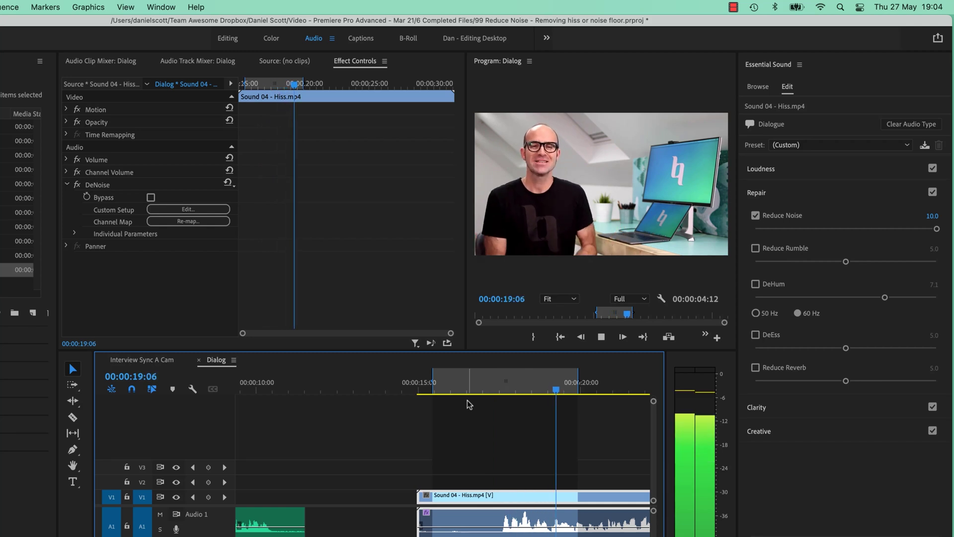
key(space)
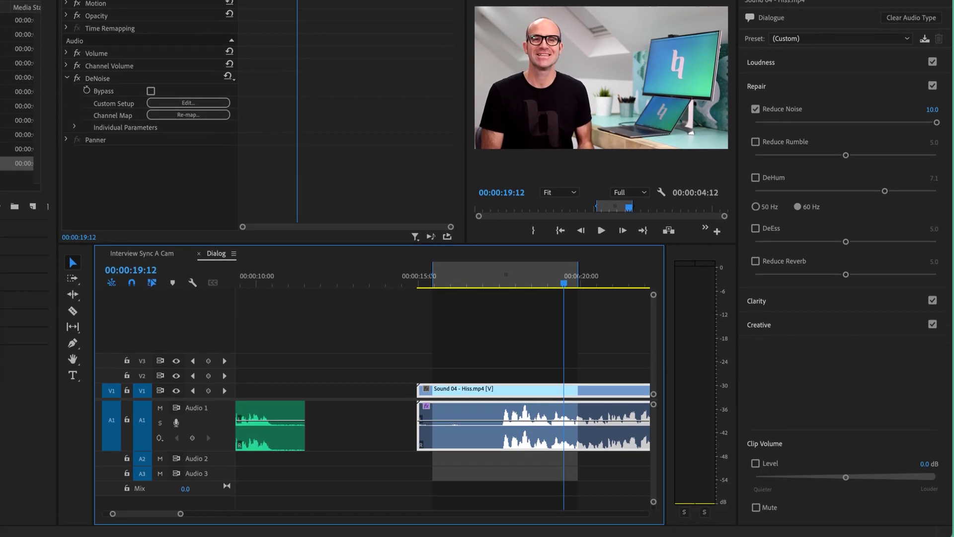
drag(490, 283, 442, 282)
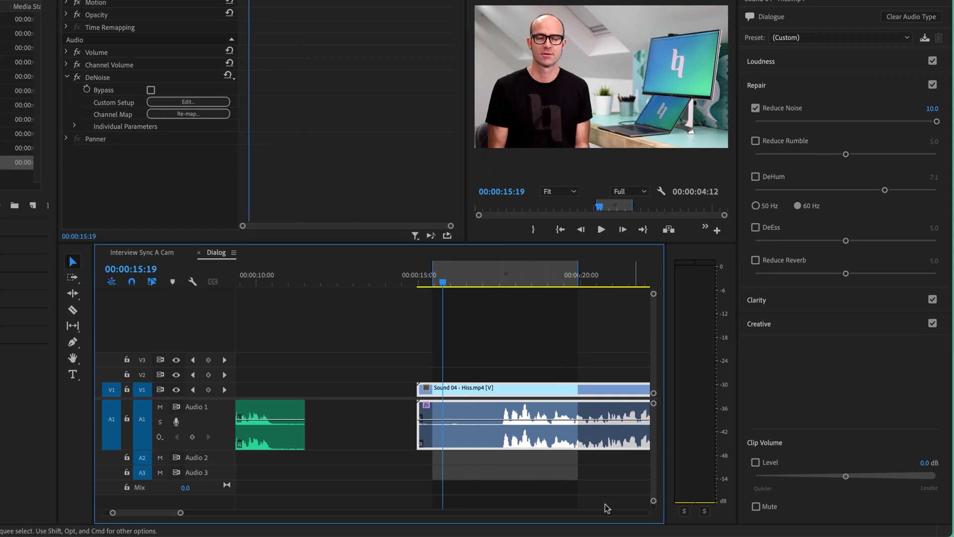
key(space)
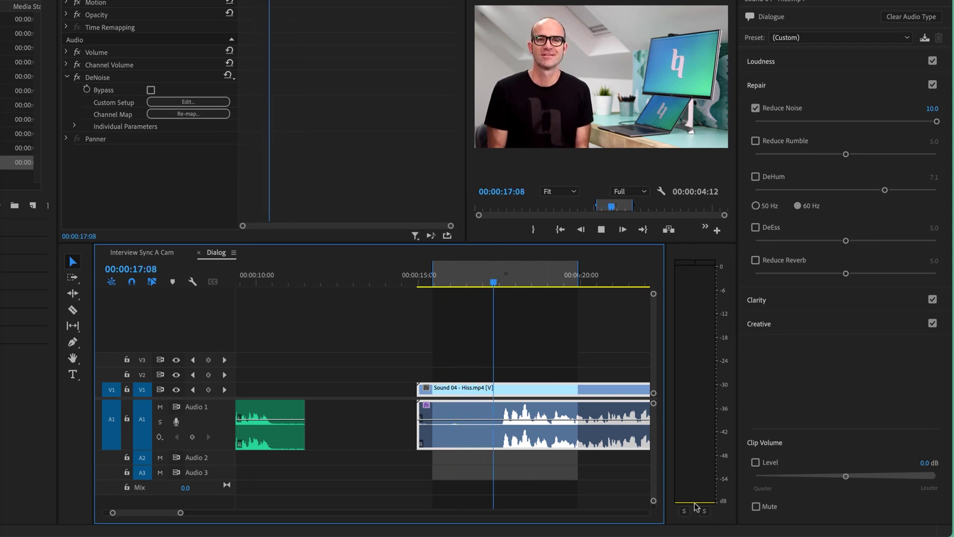
key(space)
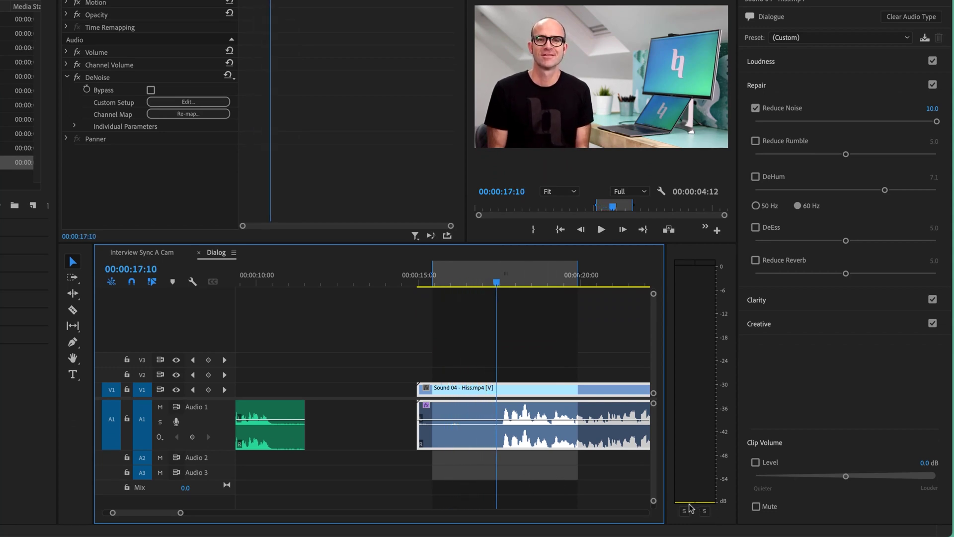
Step: Lower Reduce Noise to 7.0 and play the clip to hear it
click(936, 124)
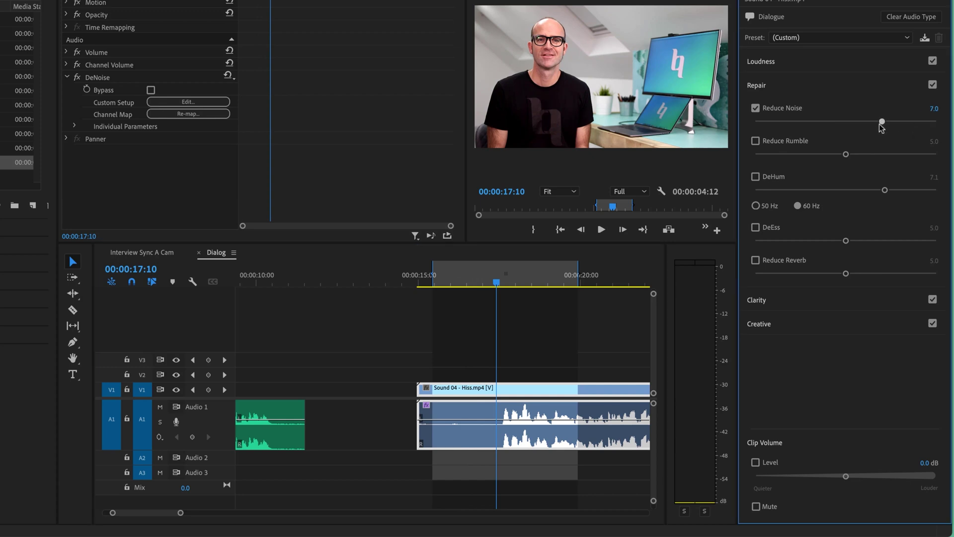
key(space)
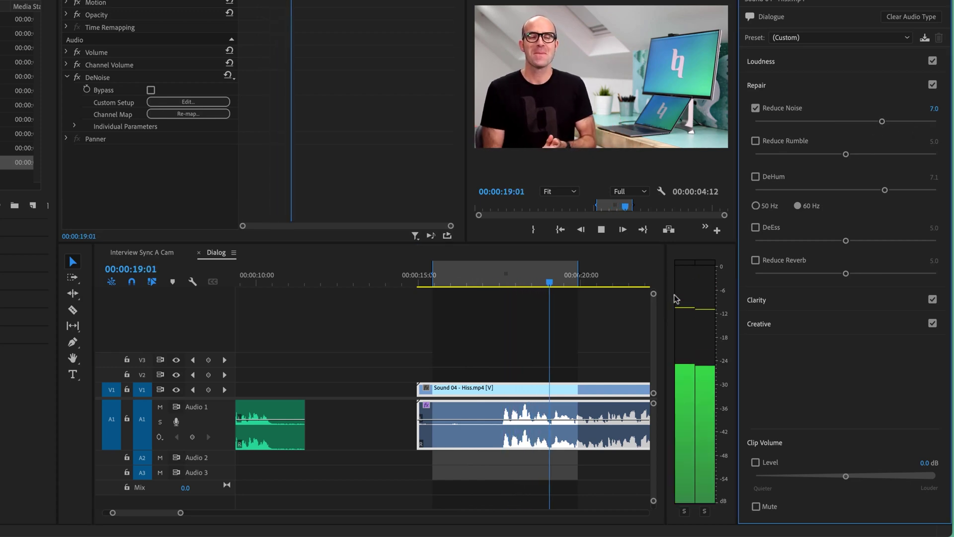
key(space)
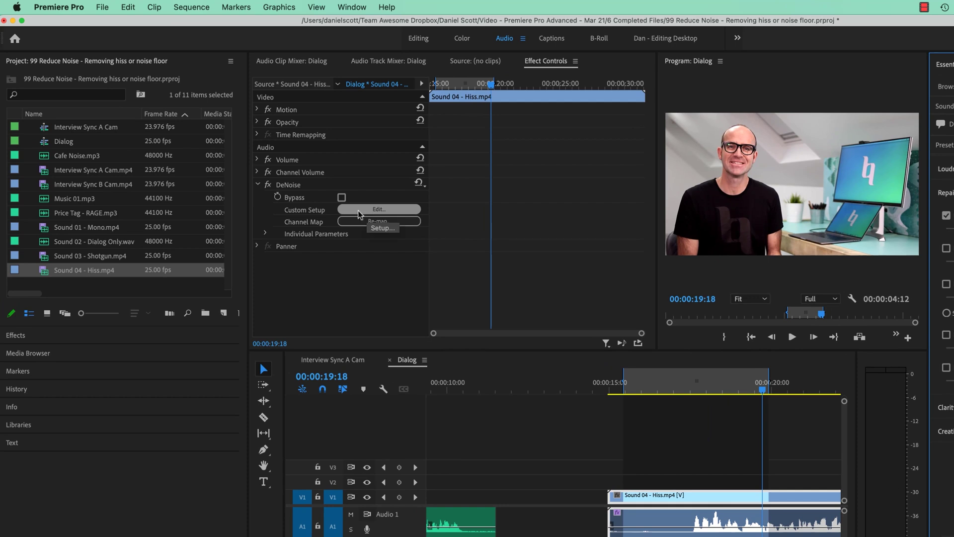
Step: Open the DeNoise Custom Setup Clip Fx Editor and play the clip three times, watching the spectrum
click(359, 209)
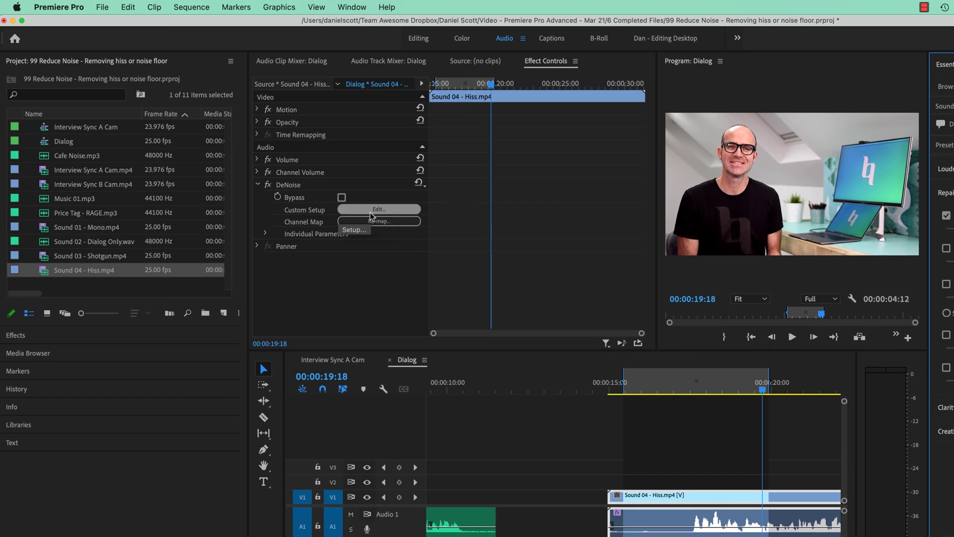
key(space)
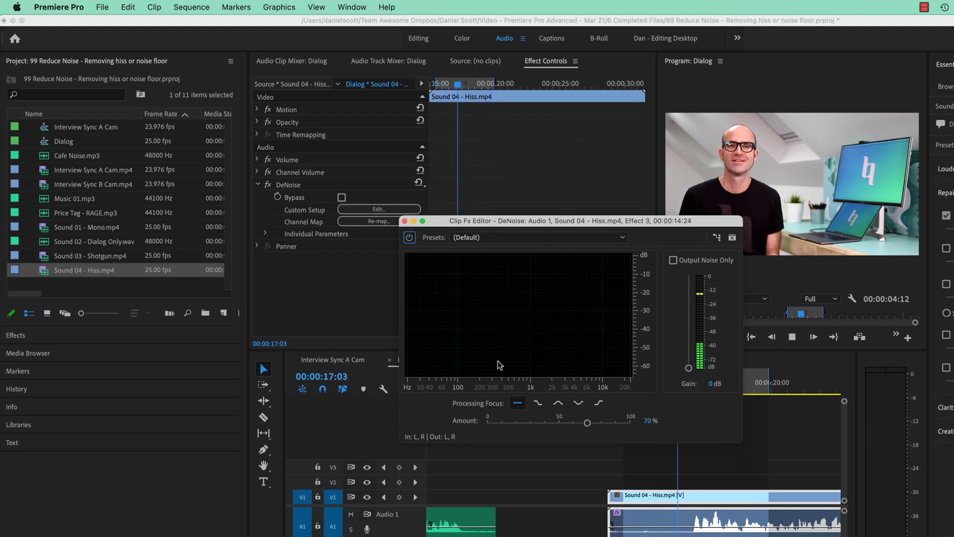
key(space)
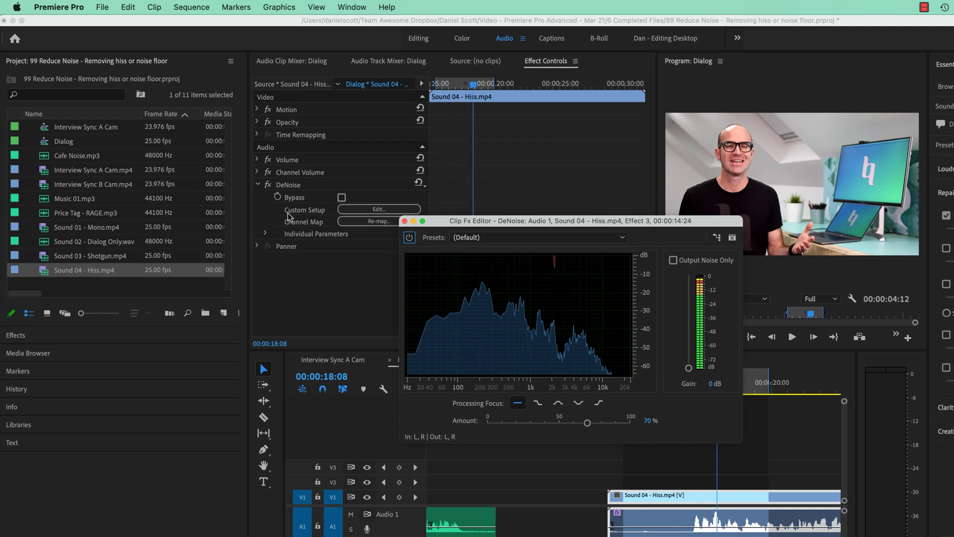
key(space)
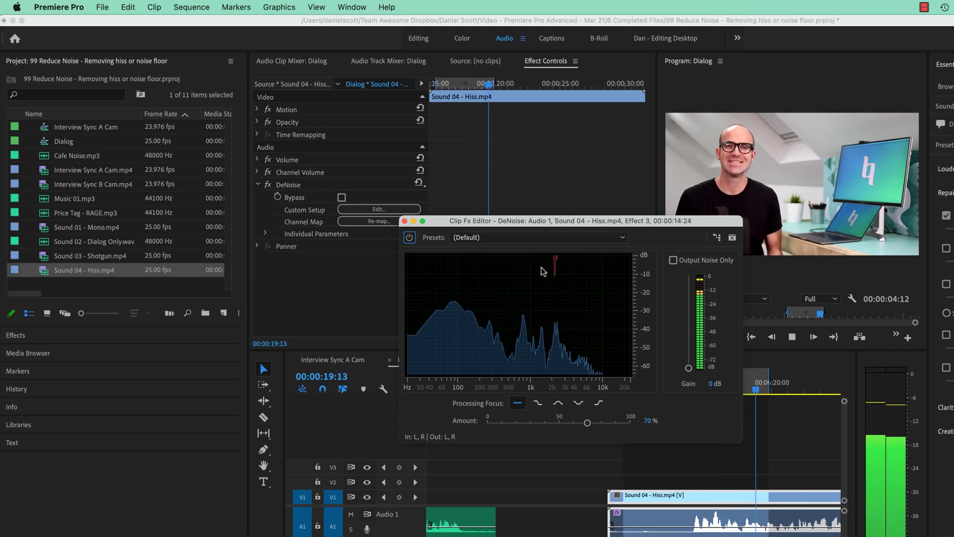
key(space)
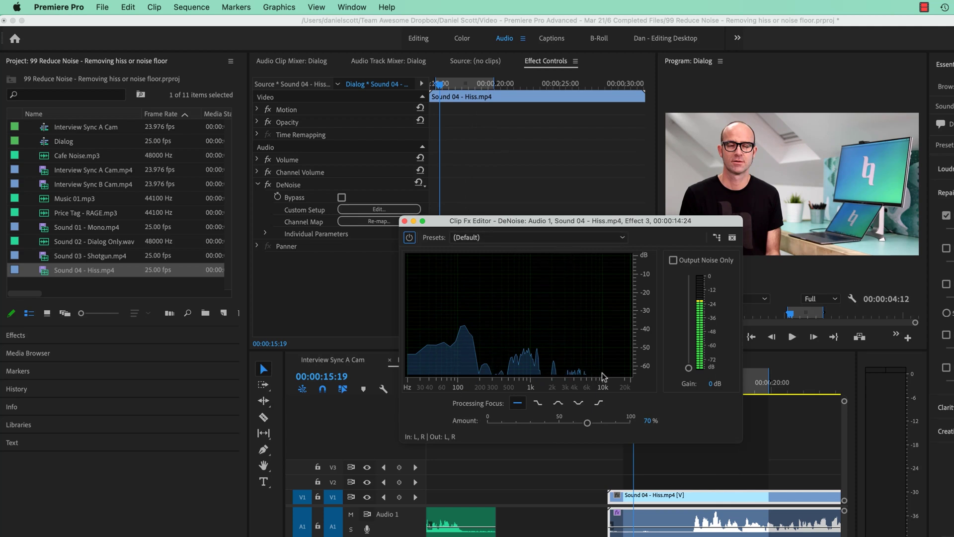
key(space)
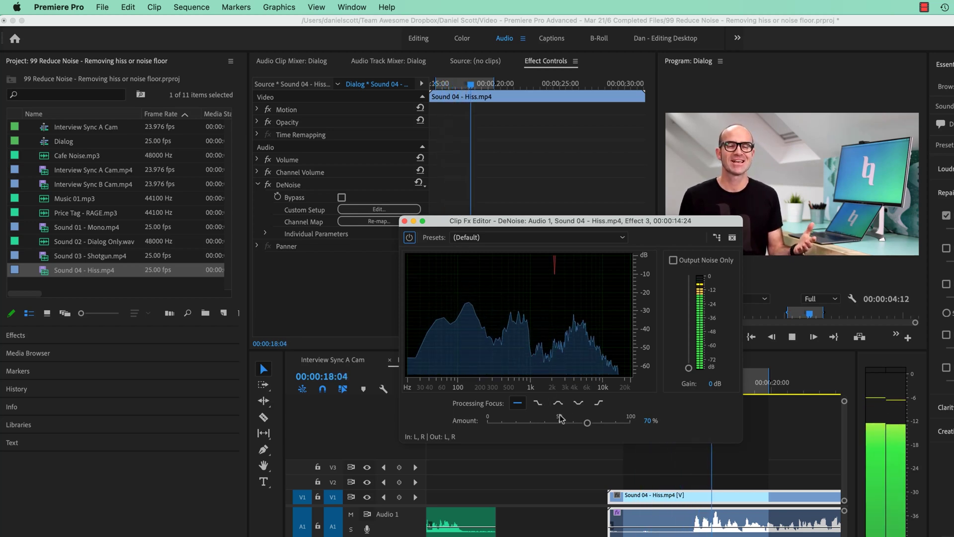
key(space)
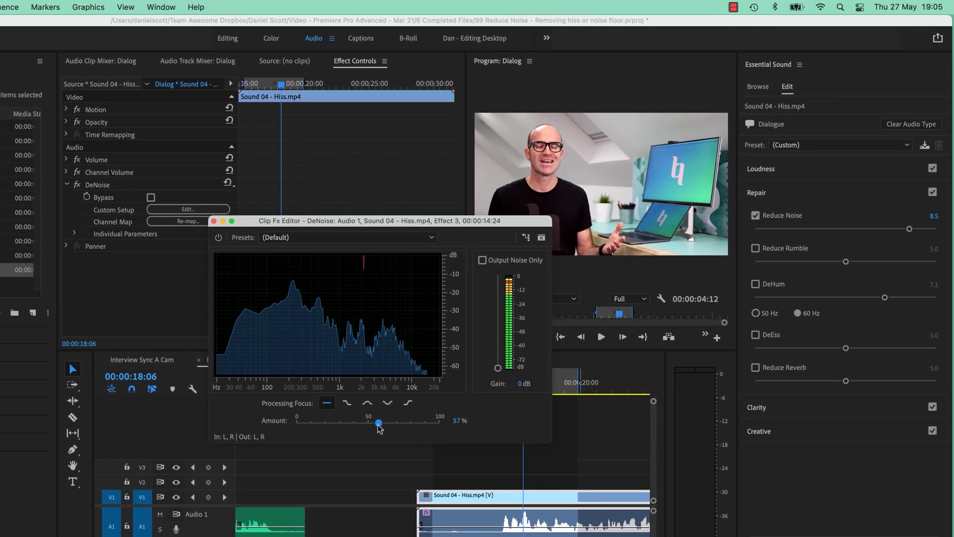
Step: Set the DeNoise Amount to 83% and play the clip twice to judge it
drag(909, 228, 812, 232)
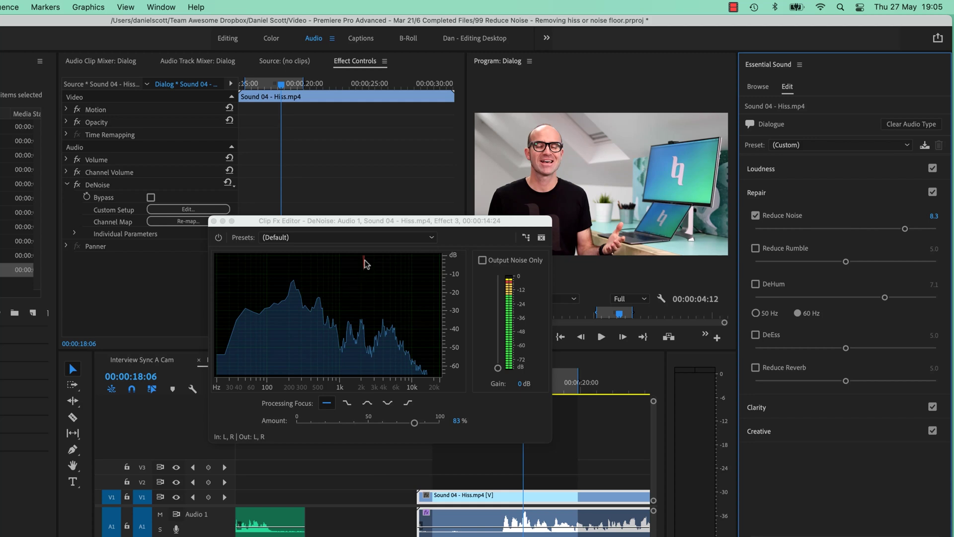
key(space)
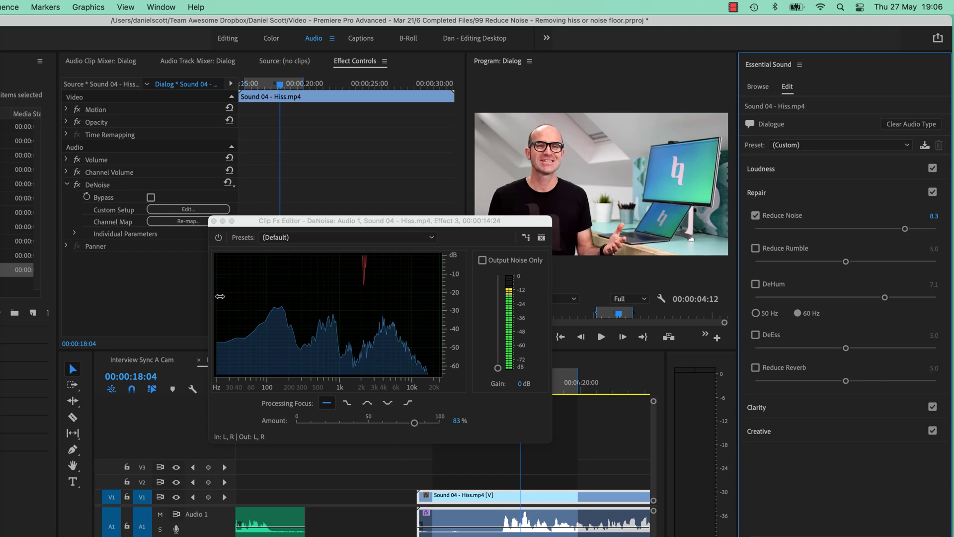
key(space)
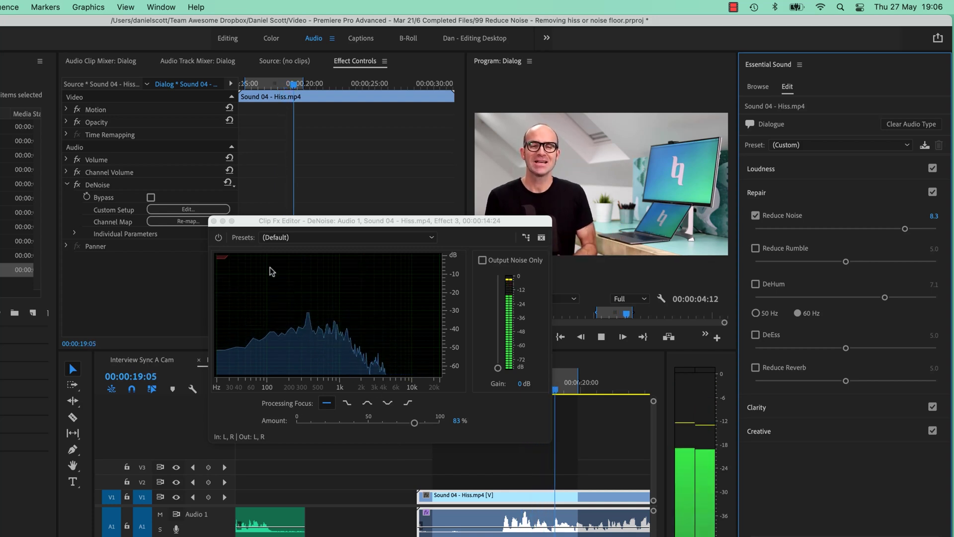
key(space)
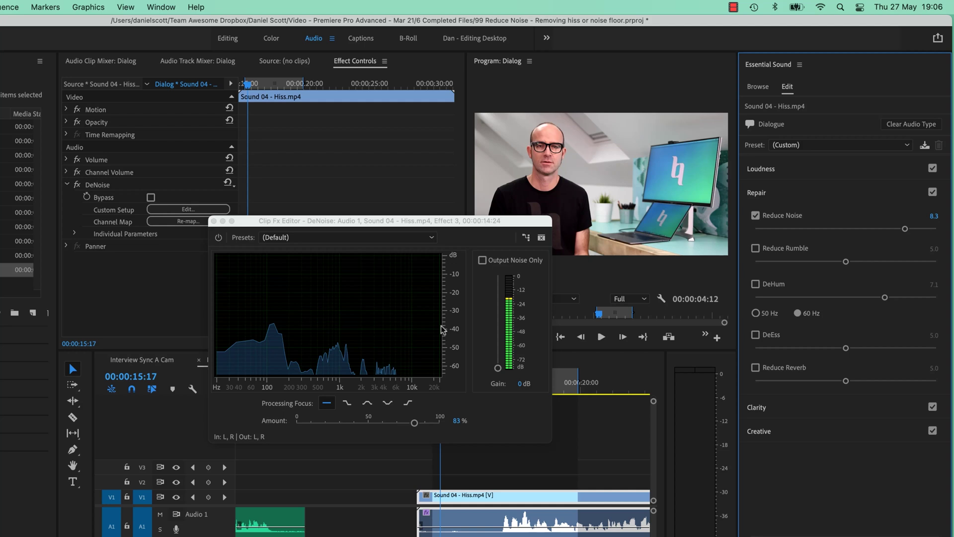
Step: Audition with Output Noise Only while raising Amount to 100%, then uncheck Output Noise Only
click(497, 264)
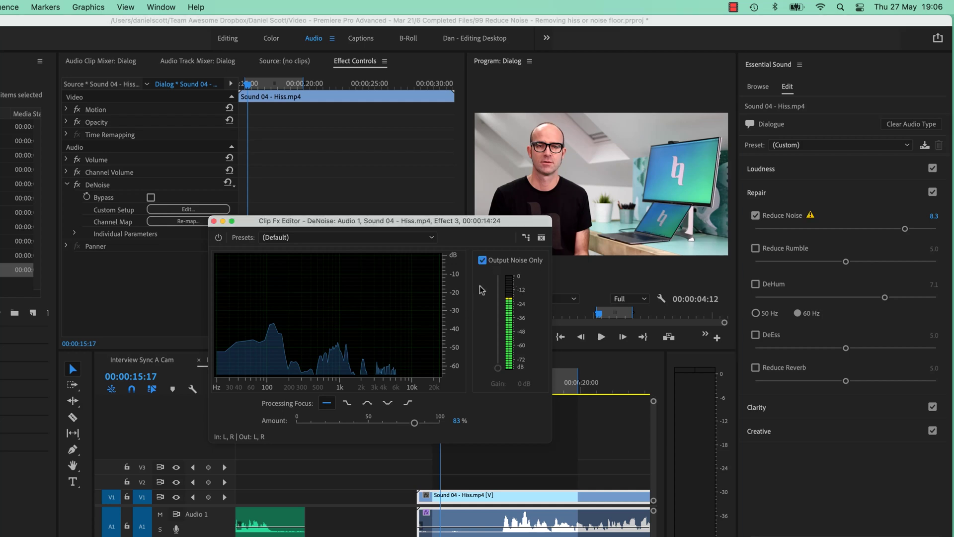
click(482, 260)
key(space)
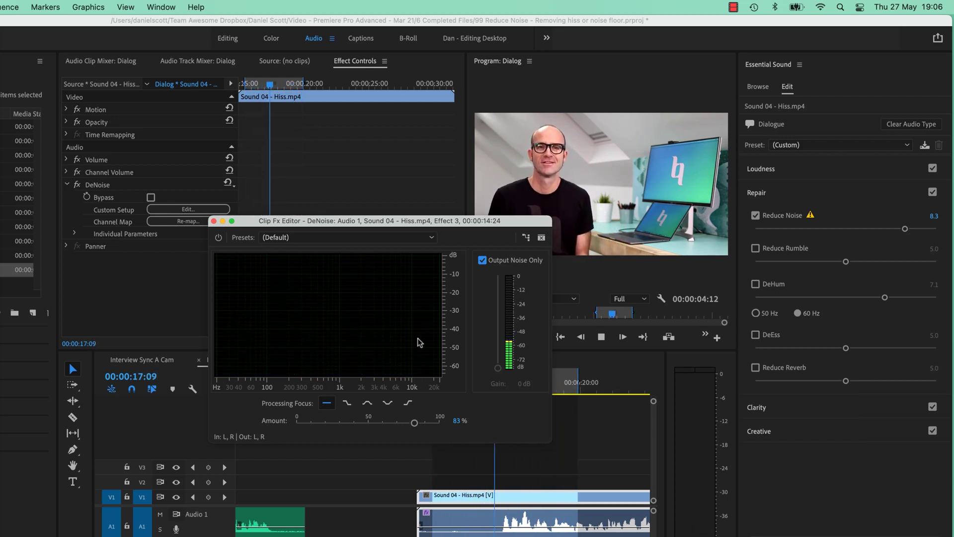
drag(415, 422, 476, 424)
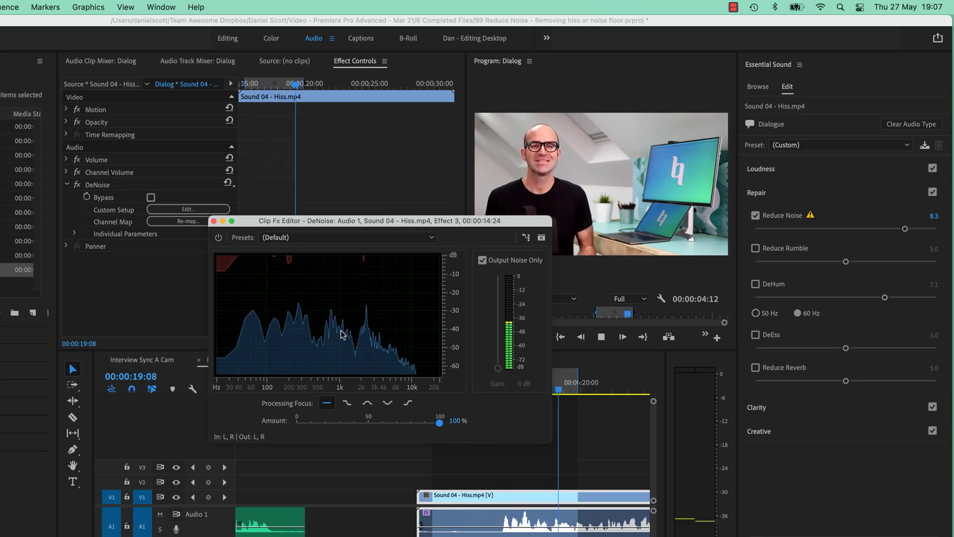
key(space)
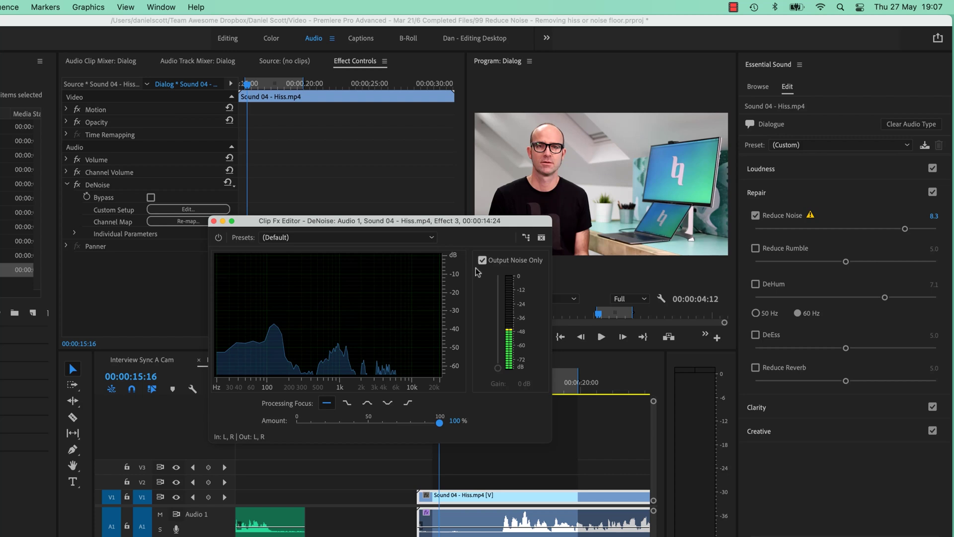
click(504, 261)
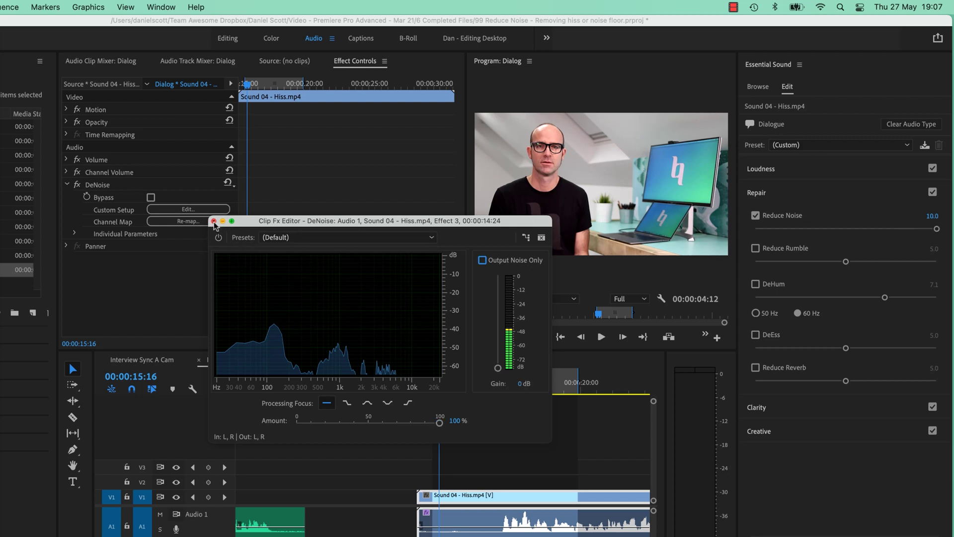
Step: Close the DeNoise editor and briefly play the hiss clip
click(213, 221)
click(450, 396)
key(space)
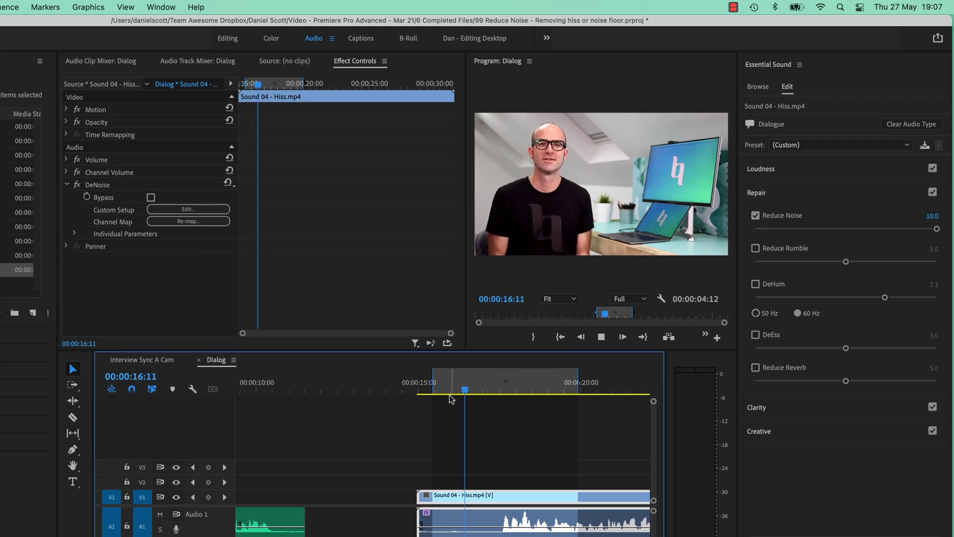
key(space)
click(459, 521)
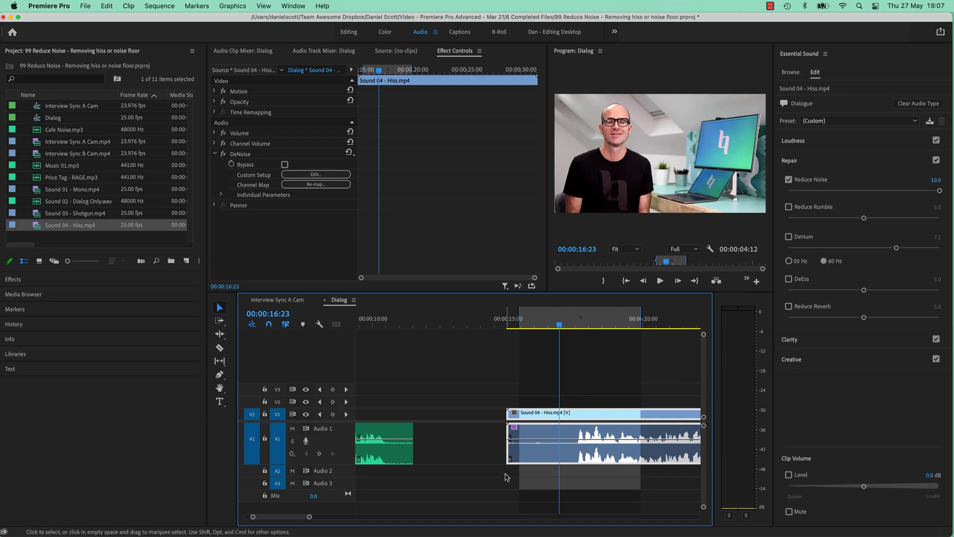
Step: Place Music 01.mp3 on Audio 2, enlarge the track, and play it under the dialogue
click(42, 167)
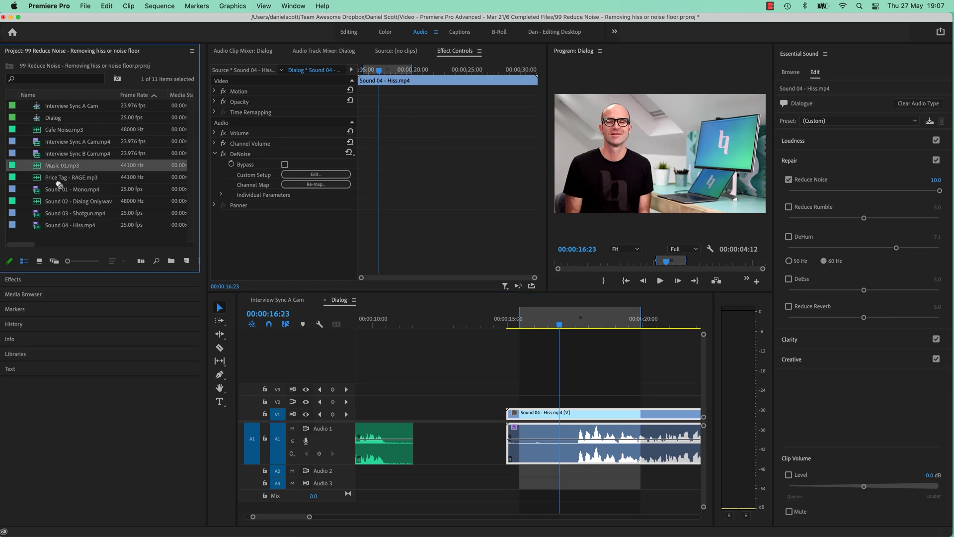
drag(59, 185, 519, 471)
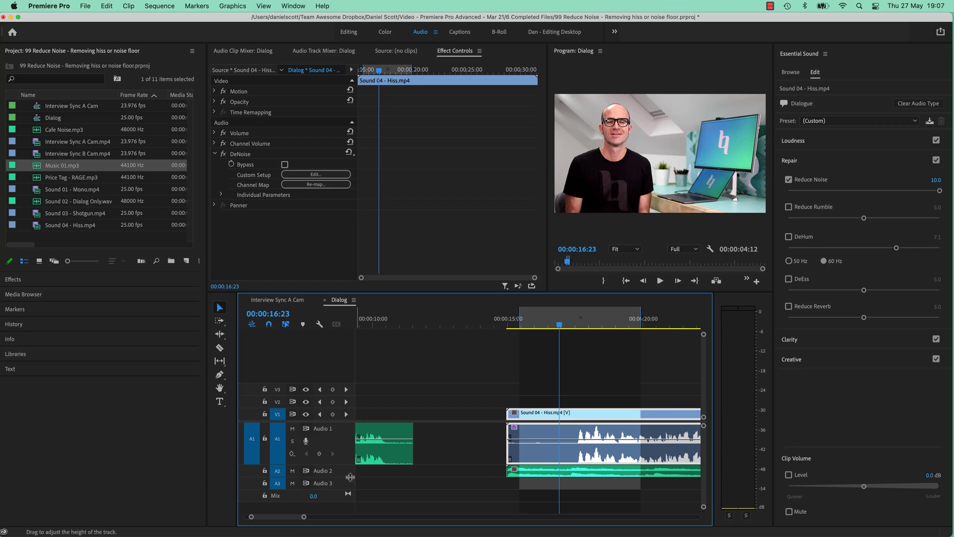
drag(350, 477, 351, 504)
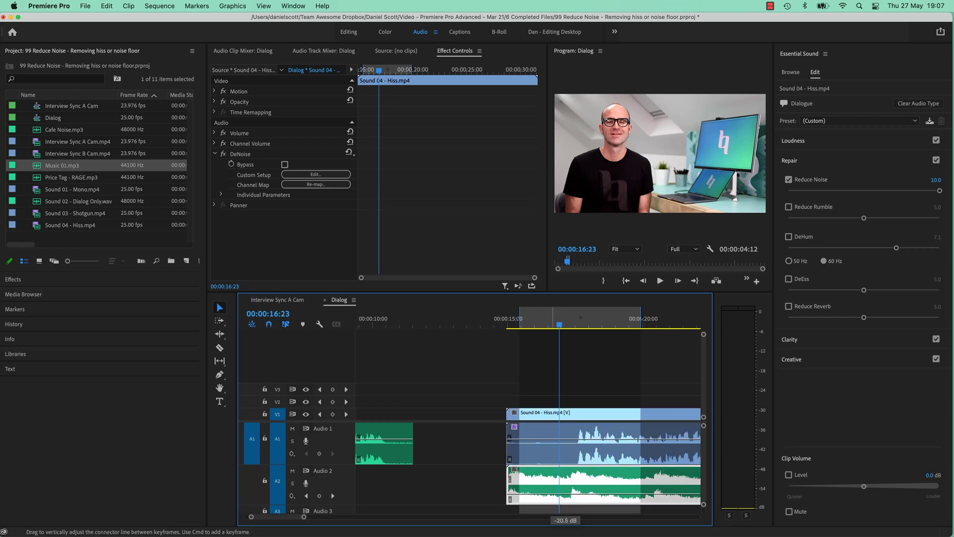
click(562, 511)
click(522, 323)
key(space)
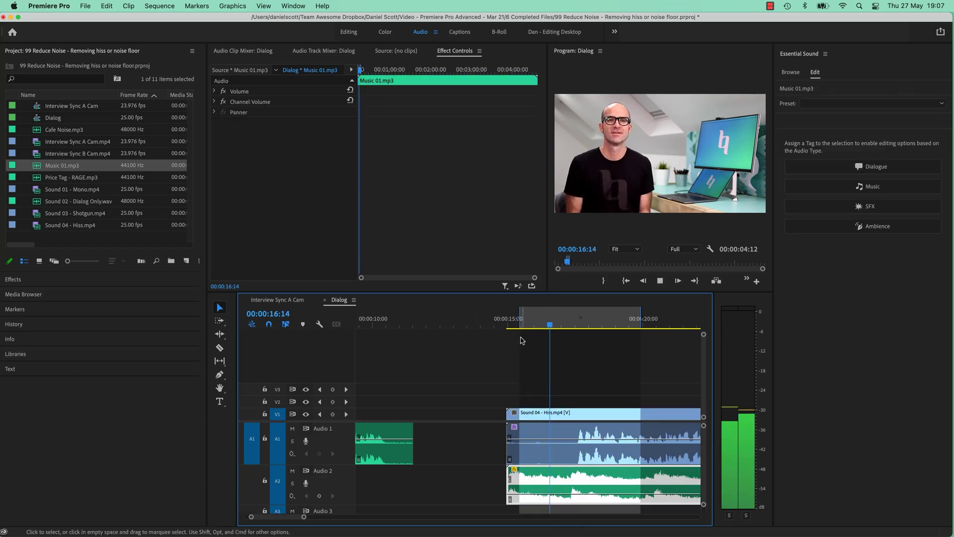
key(space)
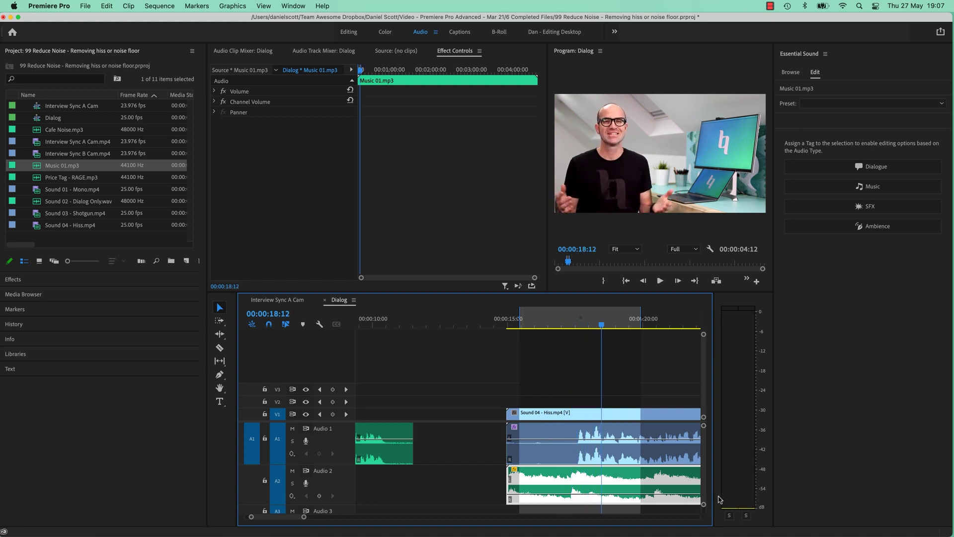
Step: Delete the music clip from Audio 2 and reselect the Sound 04 - Hiss clip
click(515, 485)
key(Delete)
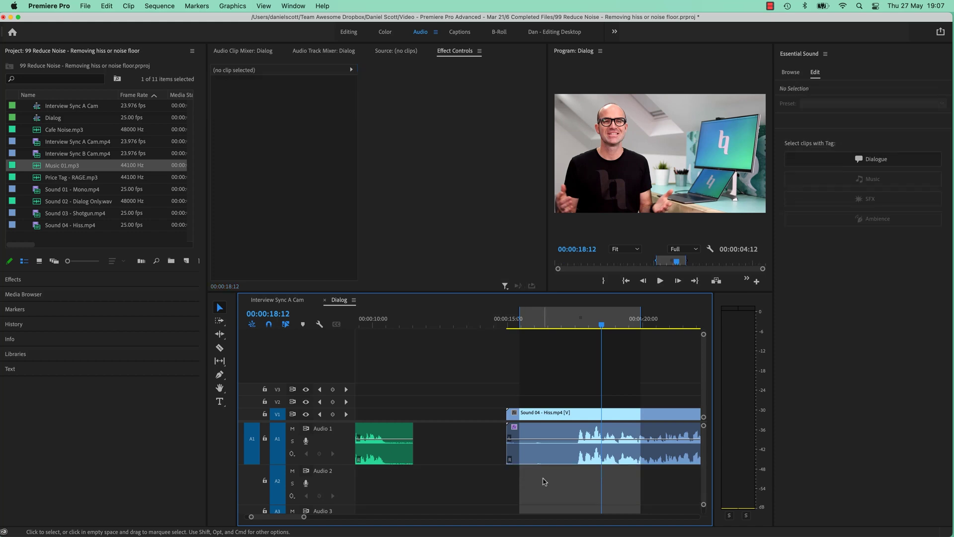
click(578, 415)
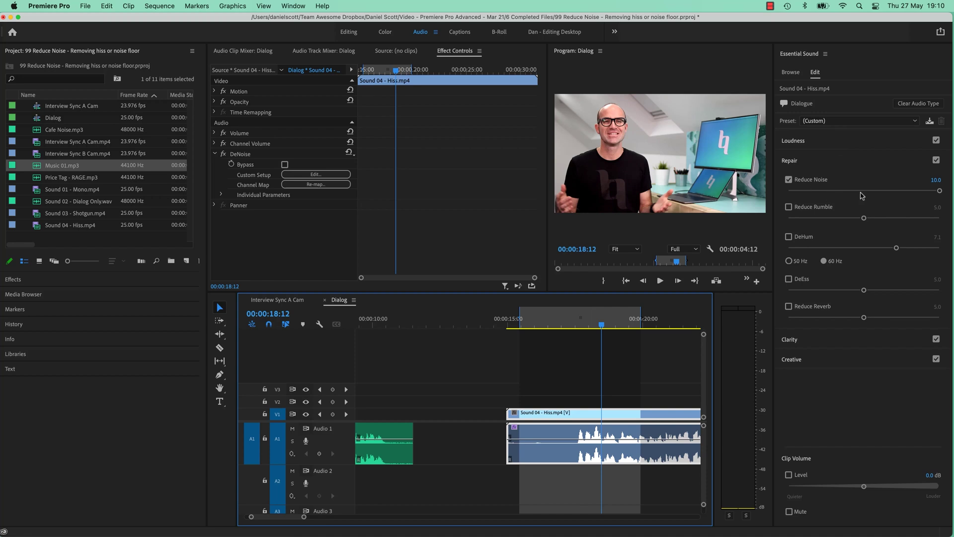
Step: Set the Reduce Noise slider in Essential Sound's Repair section to 7.4
click(900, 190)
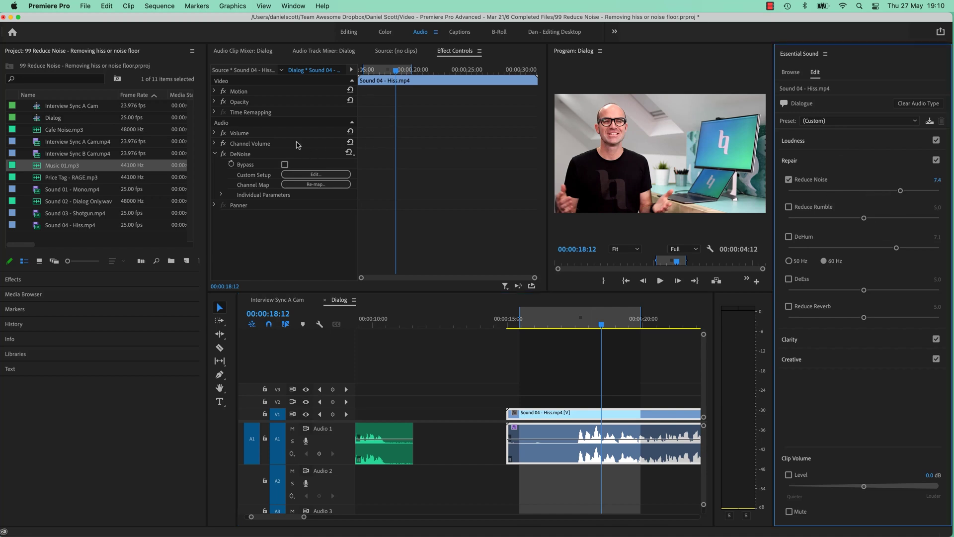